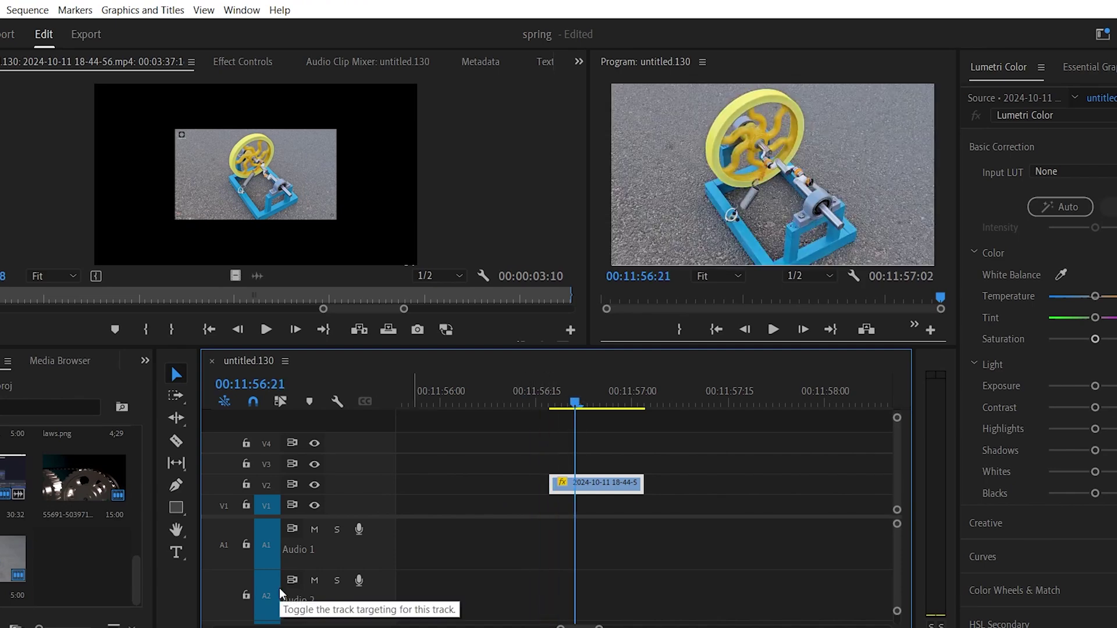
- Copy the short flywheel clip on V2 and paste a copy end to end
right_click(599, 484)
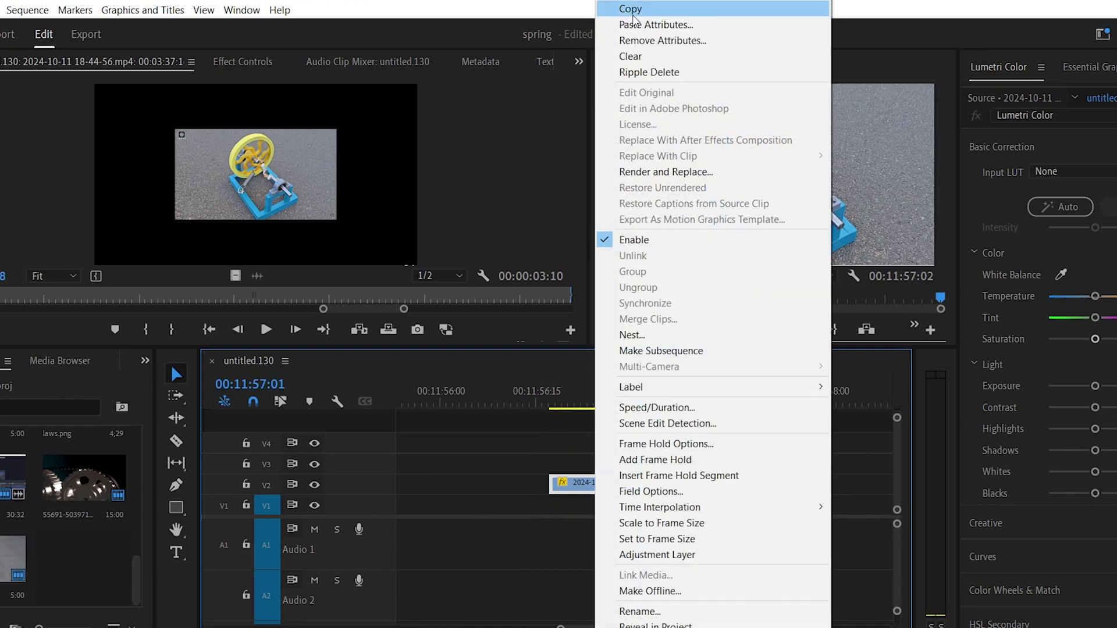
left_click(630, 256)
key("ctrl+v")
key("ctrl+v")
key("ctrl+v")
key("ctrl+v")
key("ctrl+v")
key("ctrl+v")
key("ctrl+v")
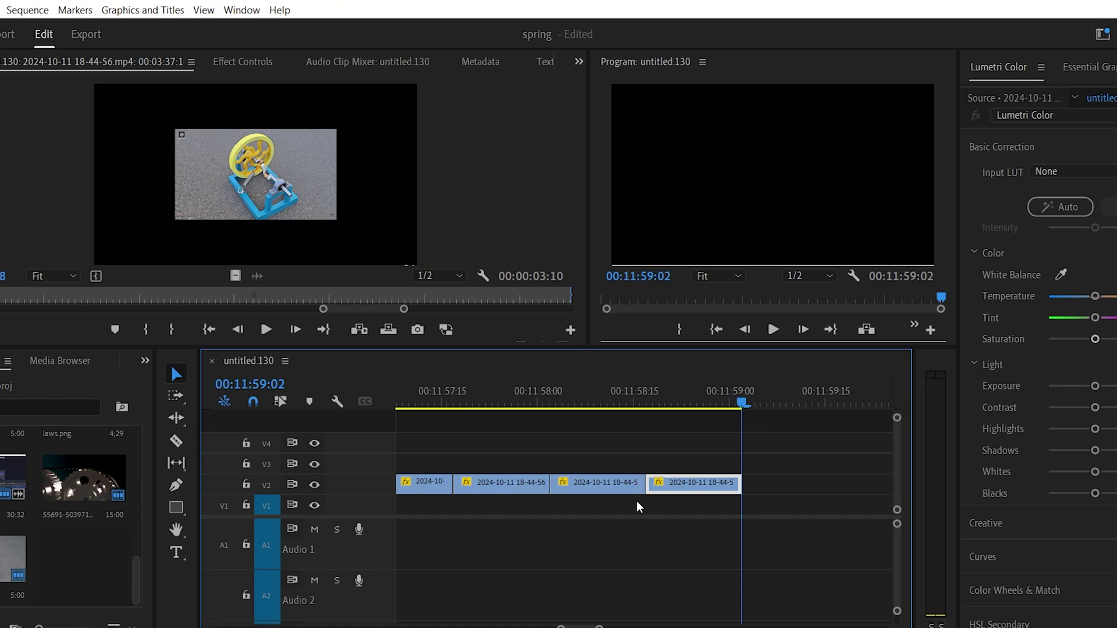
- Play back the repeated clips from their start, then zoom in around the playhead
scroll(640, 506, "down", 5)
left_click(603, 399)
key("space")
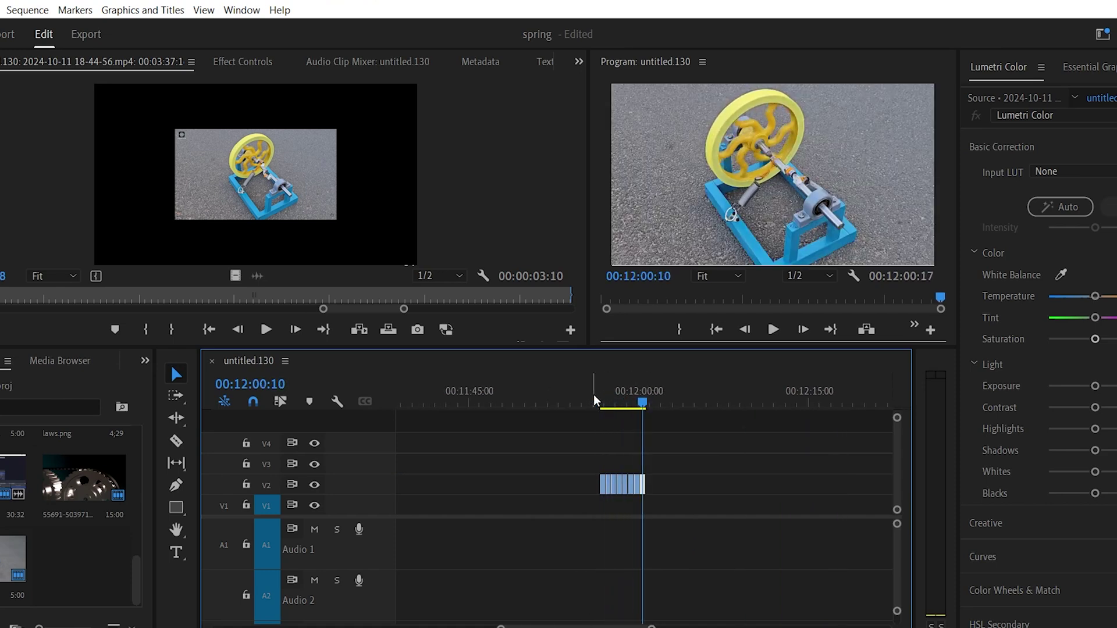
key("space")
key("=")
- Fast-forward playback past the flywheel clips on the timeline
key("l")
key("l")
key("l")
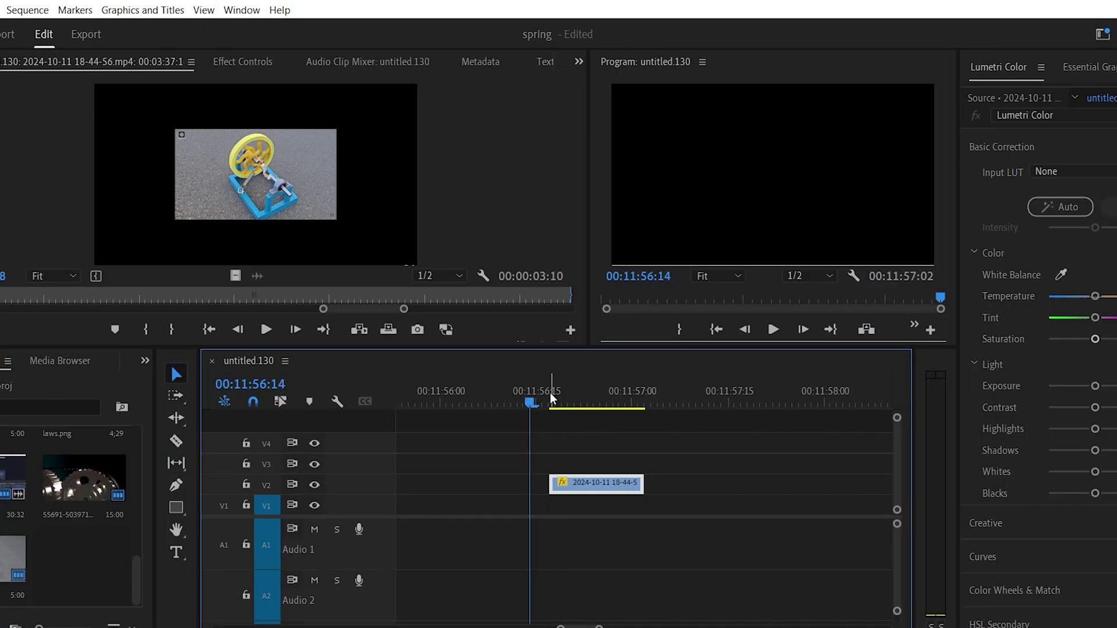
- Copy the V2 flywheel clip and paste three copies end to end after it
key("space")
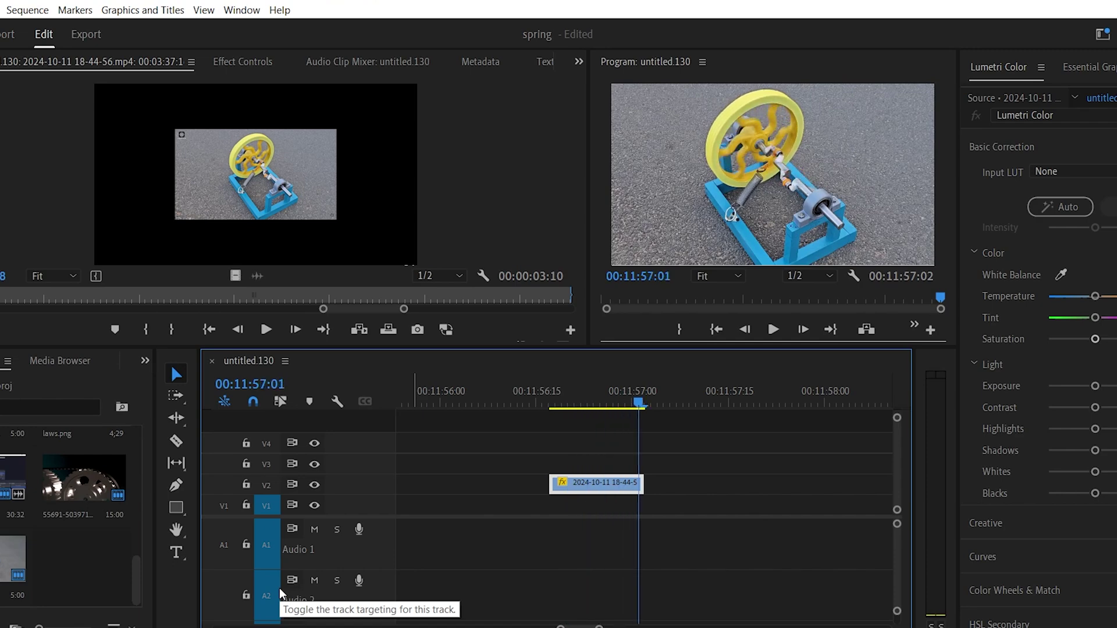
right_click(599, 488)
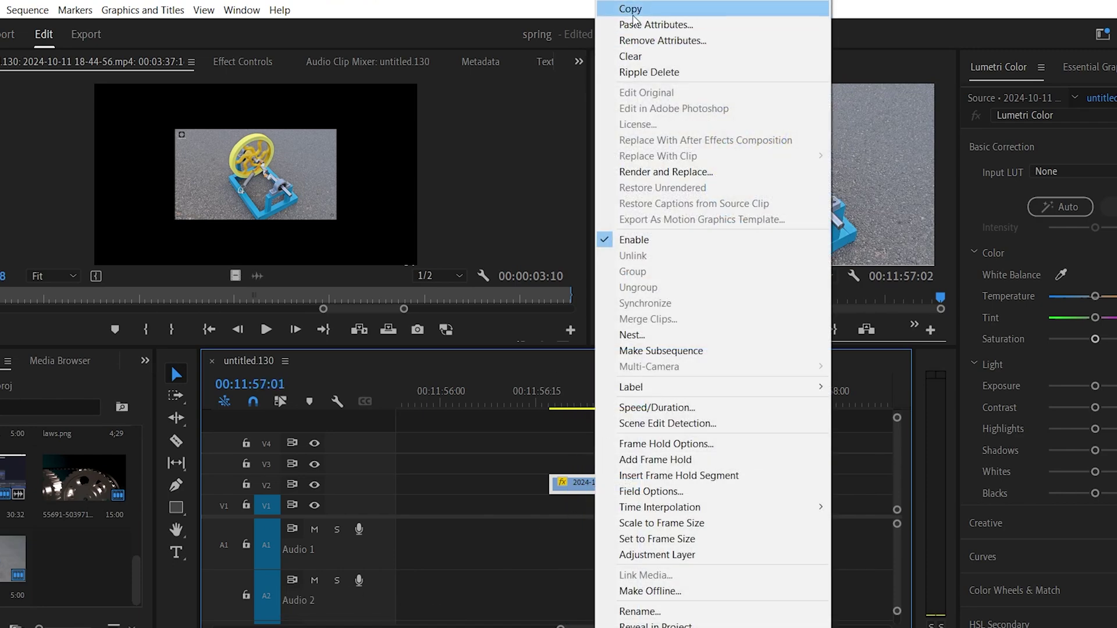
left_click(657, 10)
key("Right")
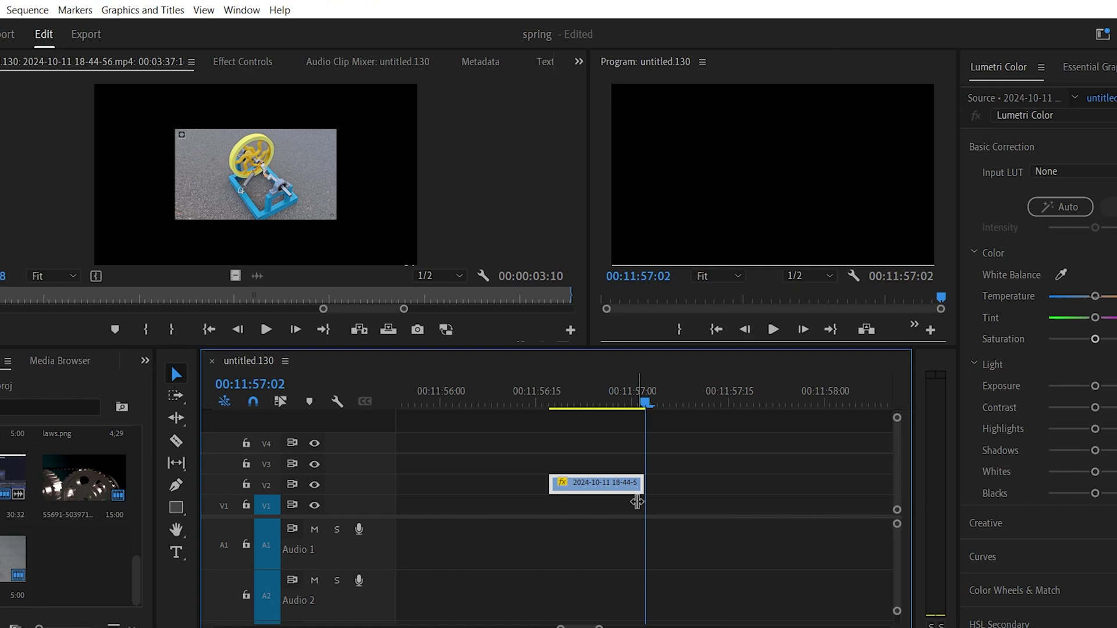
key("ctrl+v")
key("ctrl+v")
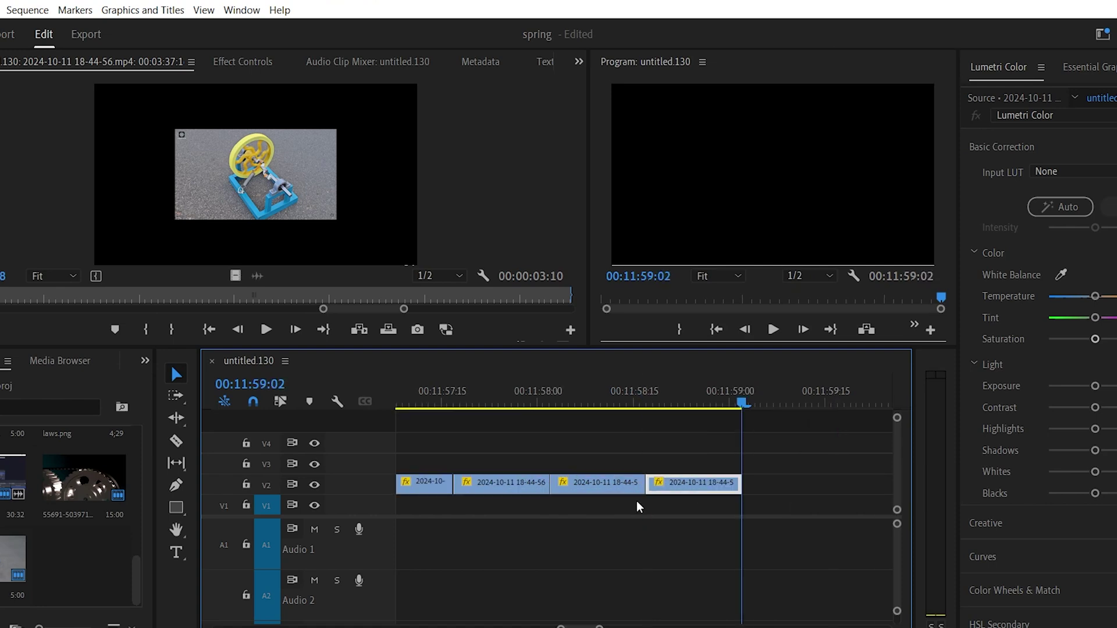
key("ctrl+v")
- Zoom out and play the block of looping clips from its start
key("minus")
key("minus")
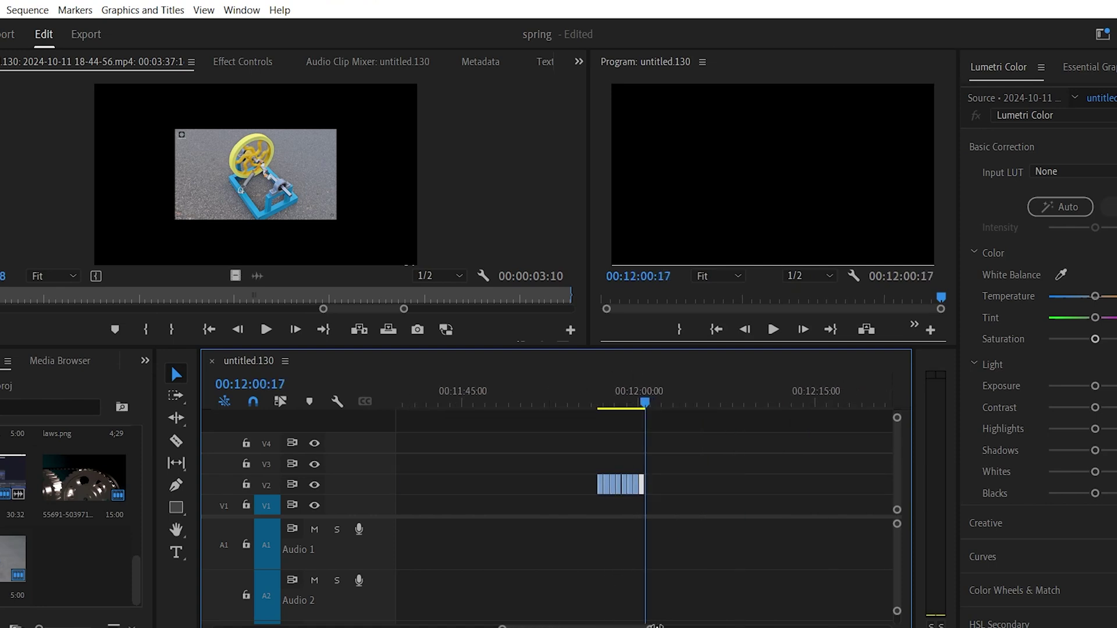
left_click(602, 399)
key("space")
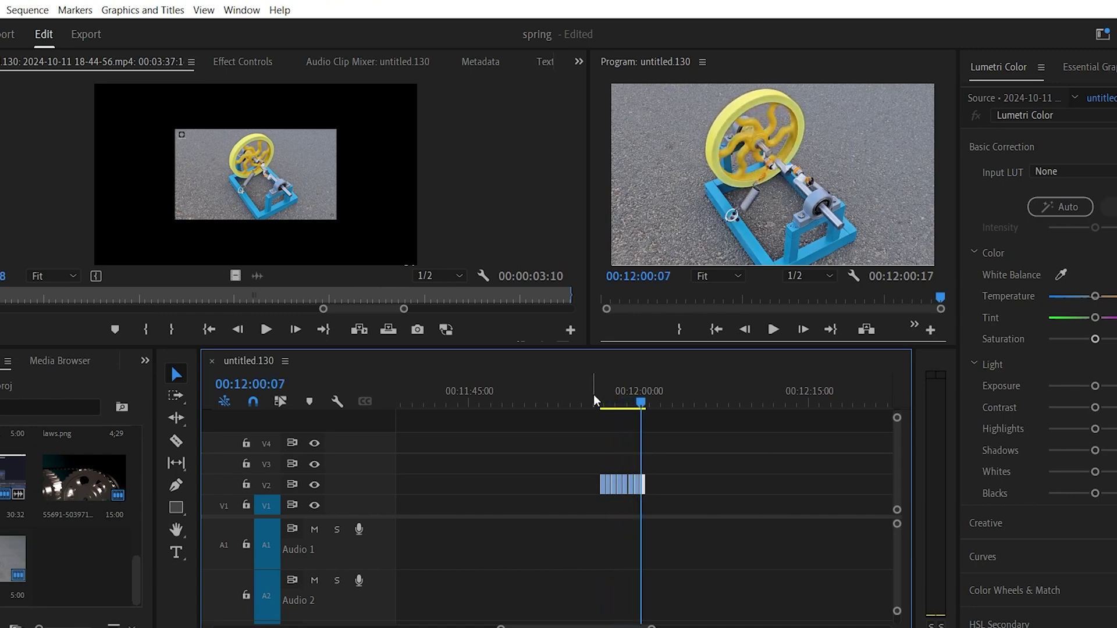
key("space")
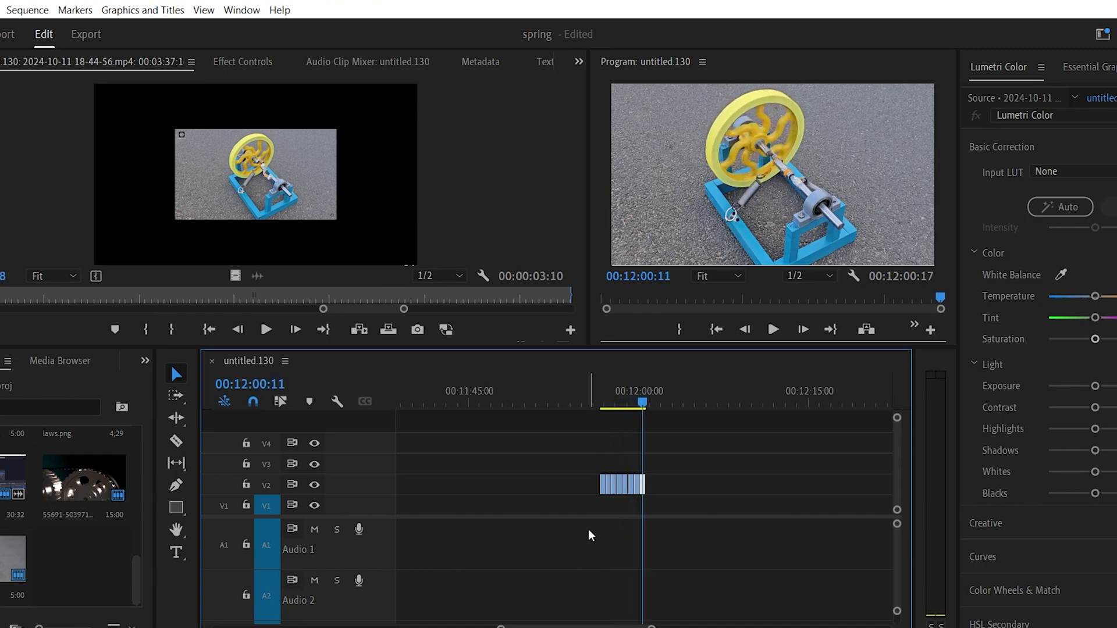
- Paste many more copies just past the clips' end to extend the loop
key("=")
key("=")
key("=")
key("=")
key("Right")
key("Right")
key("Right")
key("Right")
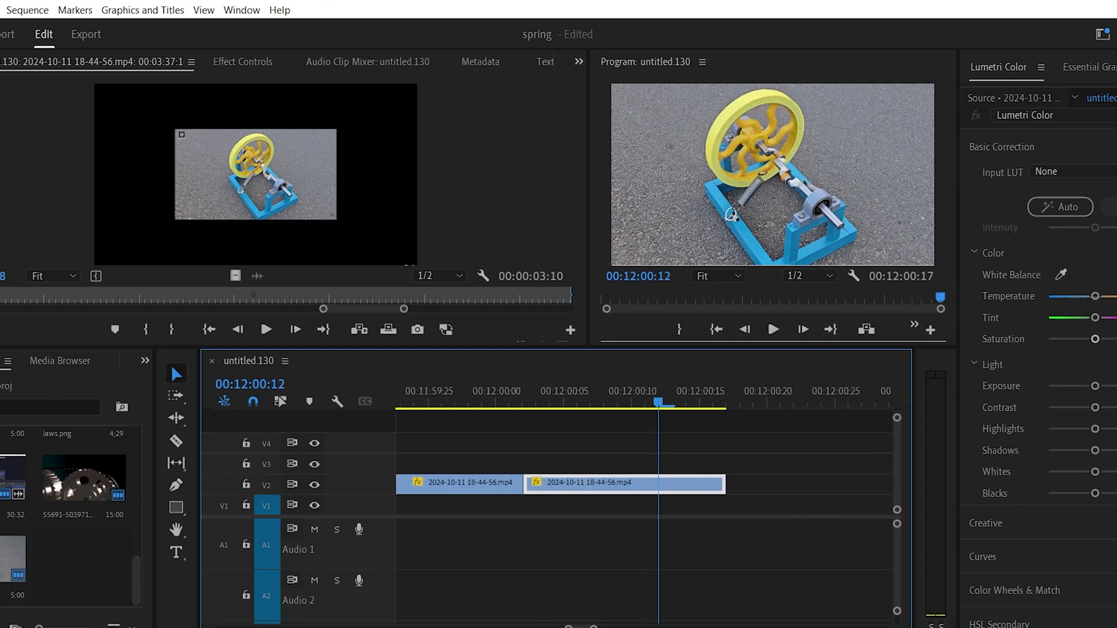
key("Right")
key("Right")
key("ctrl+v")
key("ctrl+v")
key("ctrl+v")
key("ctrl+v")
key("ctrl+v")
key("ctrl+v")
key("ctrl+v")
key("ctrl+v")
key("ctrl+v")
key("ctrl+v")
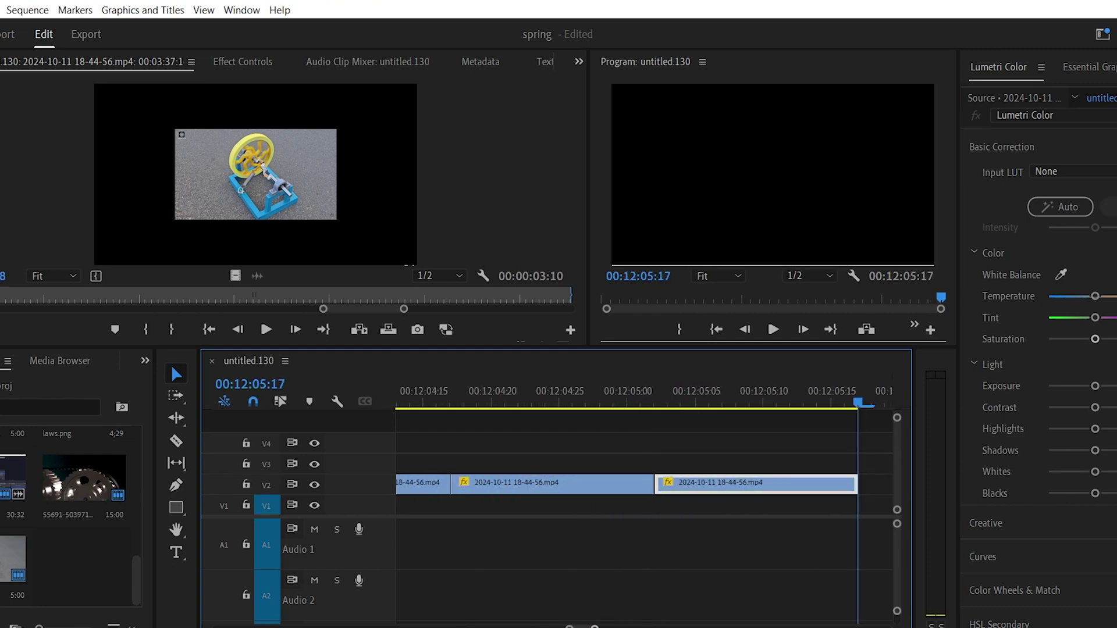
key("minus")
key("minus")
key("minus")
key("minus")
key("minus")
key("minus")
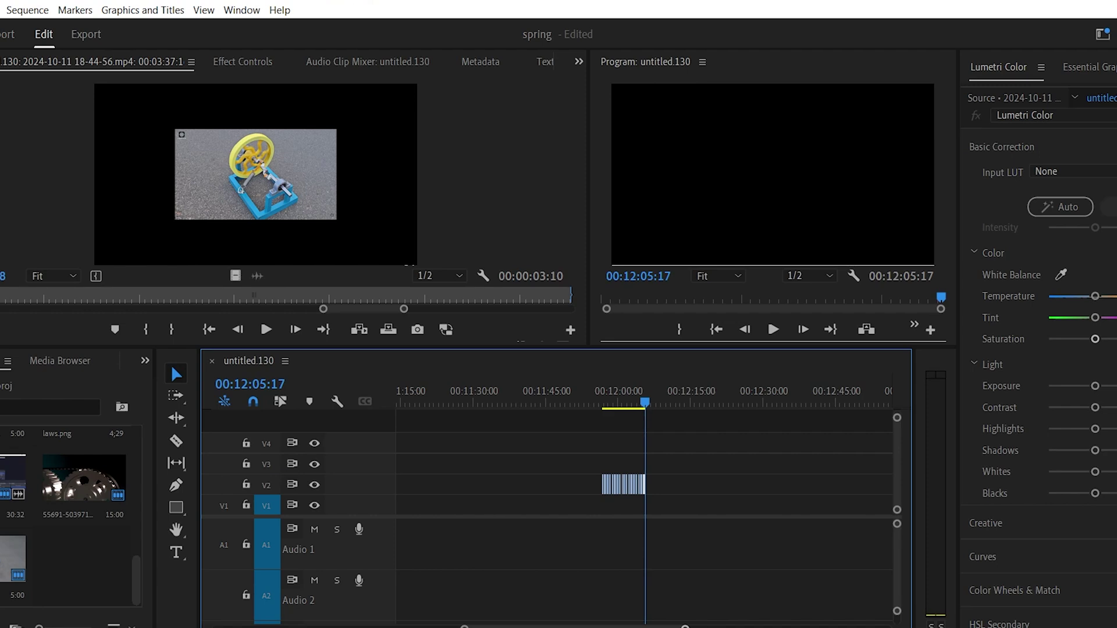
- Paste more copies, then nest all V2 copies into Nested Sequence 04
key("ctrl+v")
key("ctrl+v")
key("ctrl+v")
key("ctrl+v")
key("ctrl+v")
key("ctrl+v")
key("ctrl+v")
key("ctrl+v")
key("ctrl+v")
key("ctrl+v")
key("ctrl+v")
left_click_drag(703, 451, 604, 506)
right_click(615, 488)
left_click(669, 336)
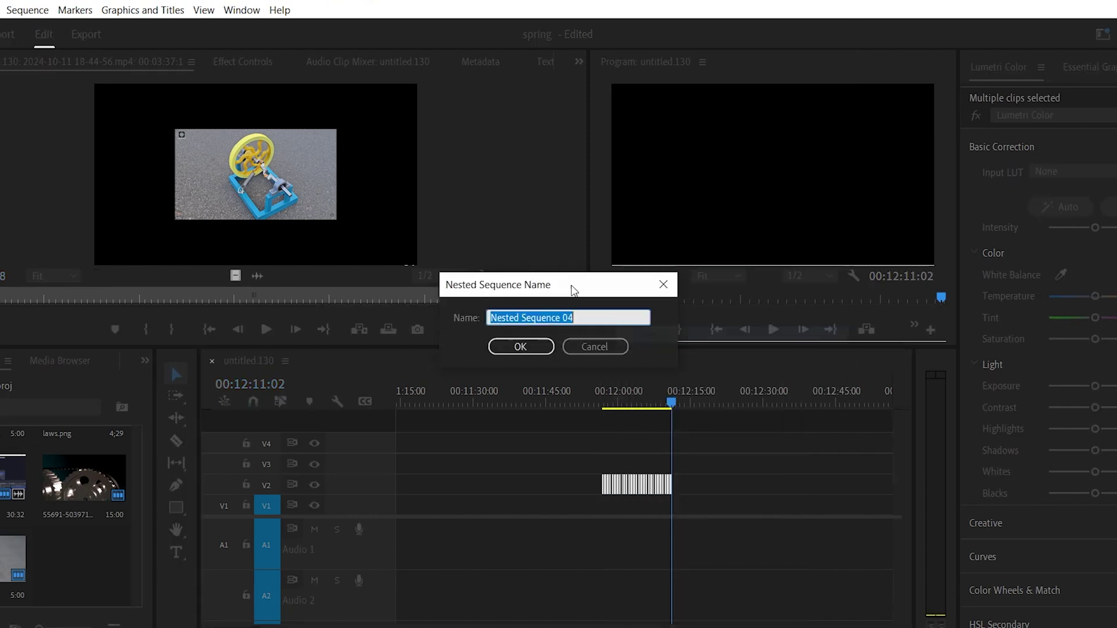
left_click(520, 347)
- Zoom in and play Nested Sequence 04 from its start
left_click(536, 431)
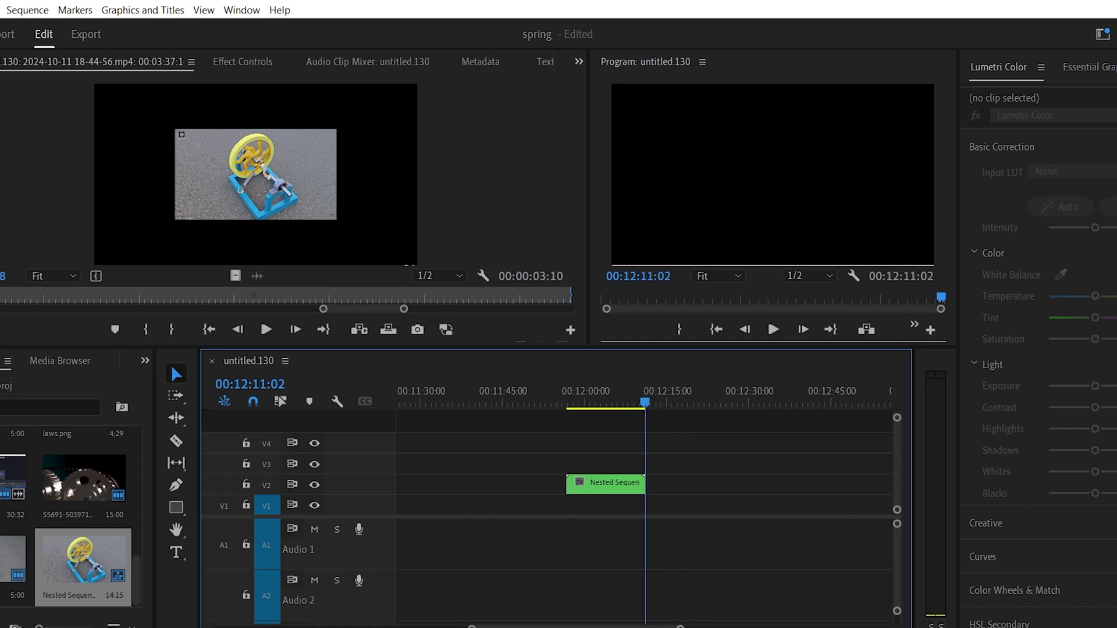
key("=")
left_click(456, 403)
key("space")
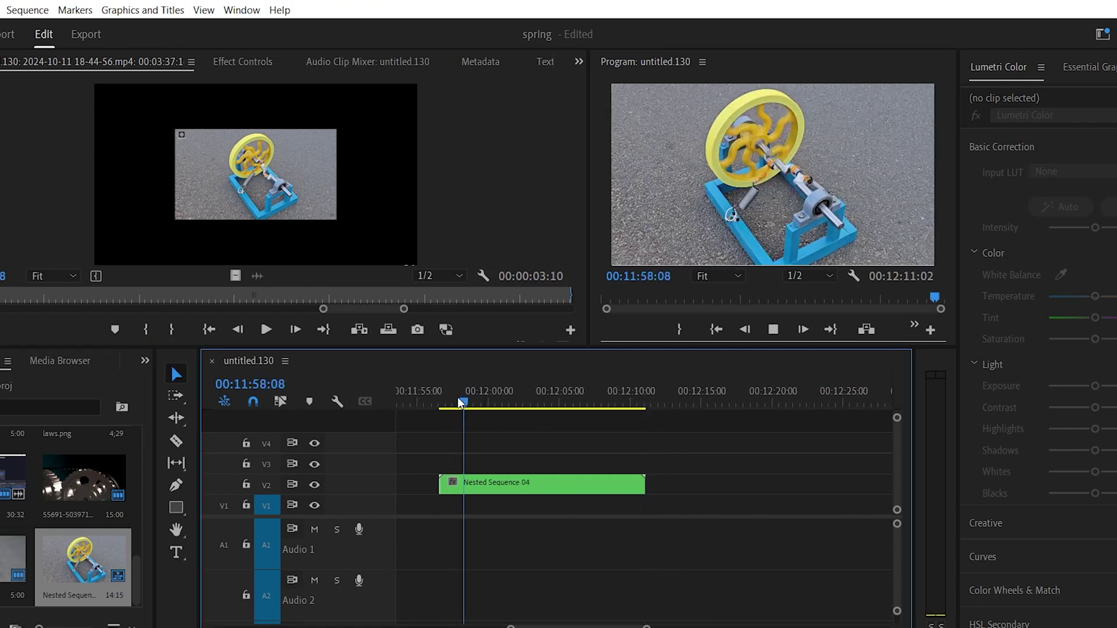
- Set the nested clip's speed to 200% and play it back
right_click(481, 485)
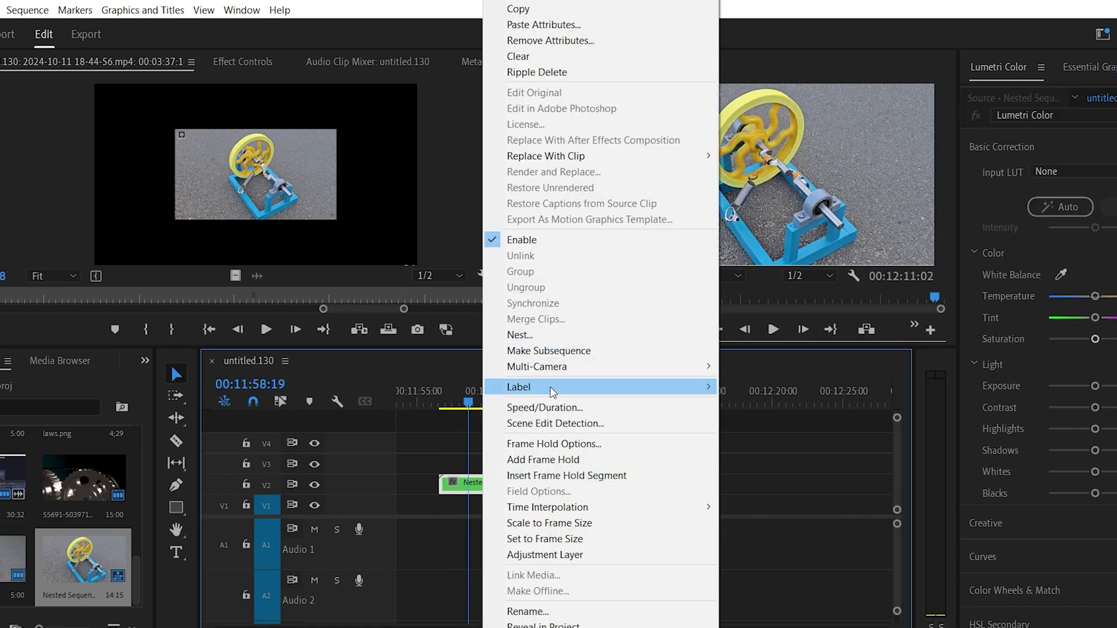
left_click(527, 407)
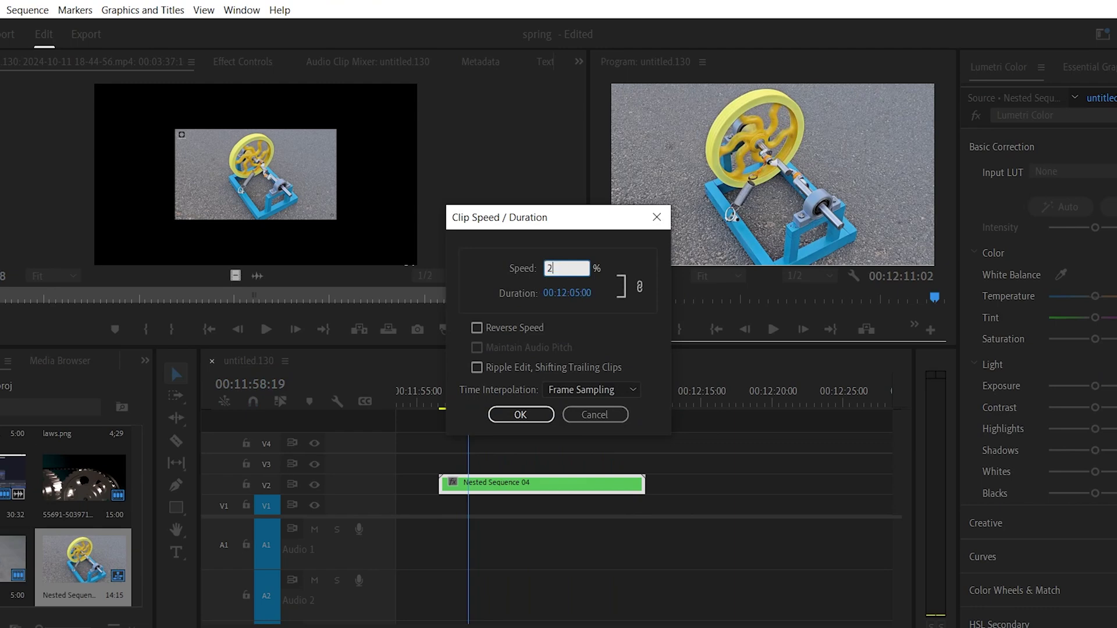
type("200")
key("Return")
key("space")
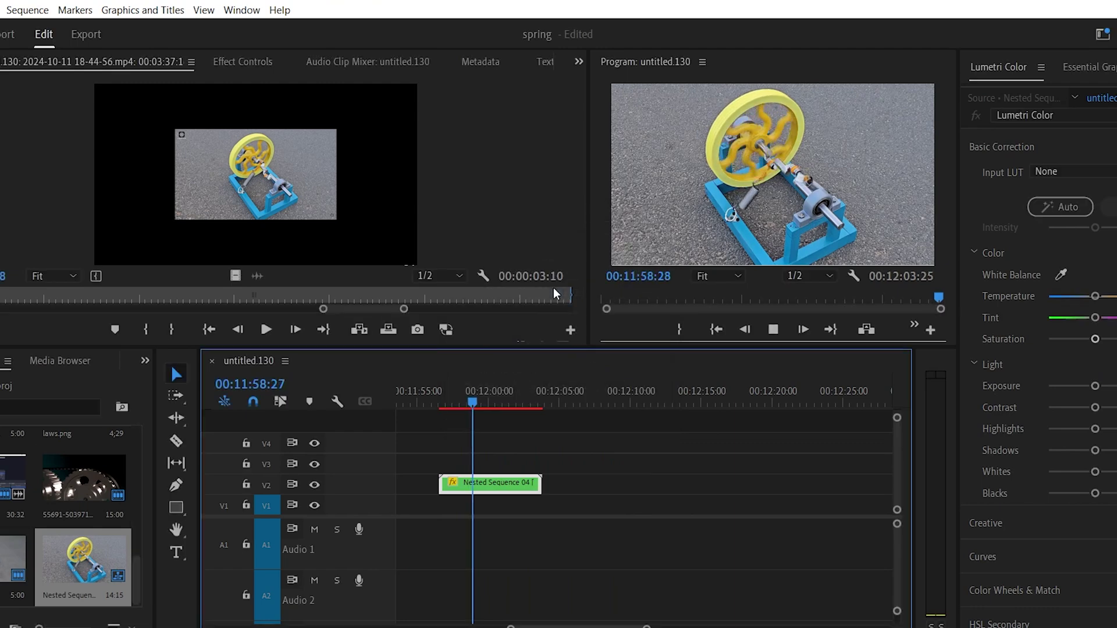
- Change Nested Sequence 04's speed to 400% and play back the faster loop
key("space")
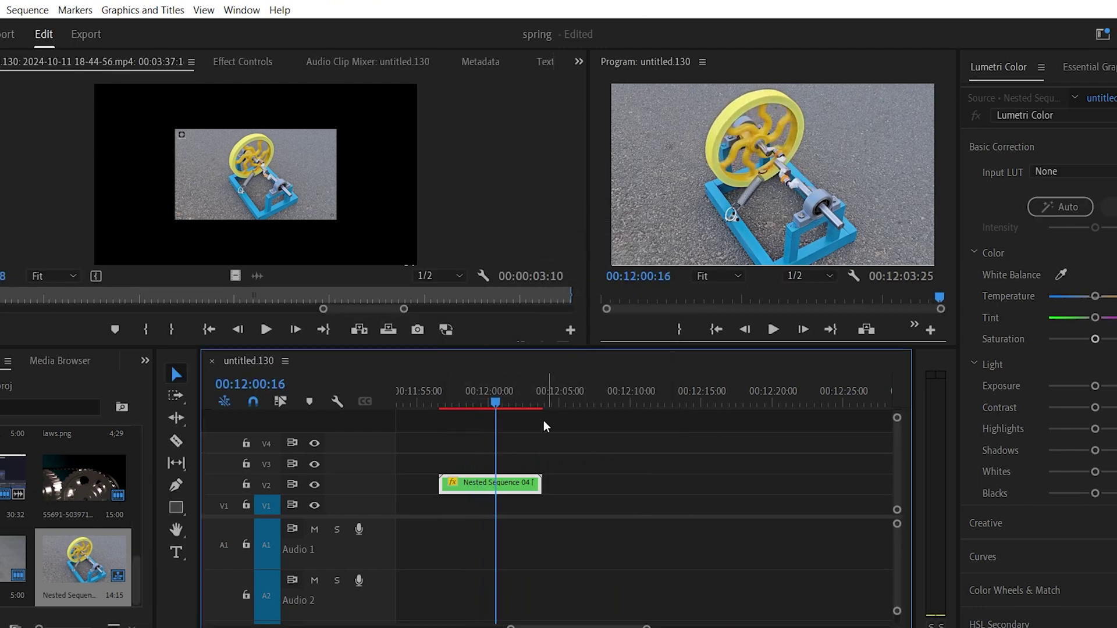
right_click(501, 480)
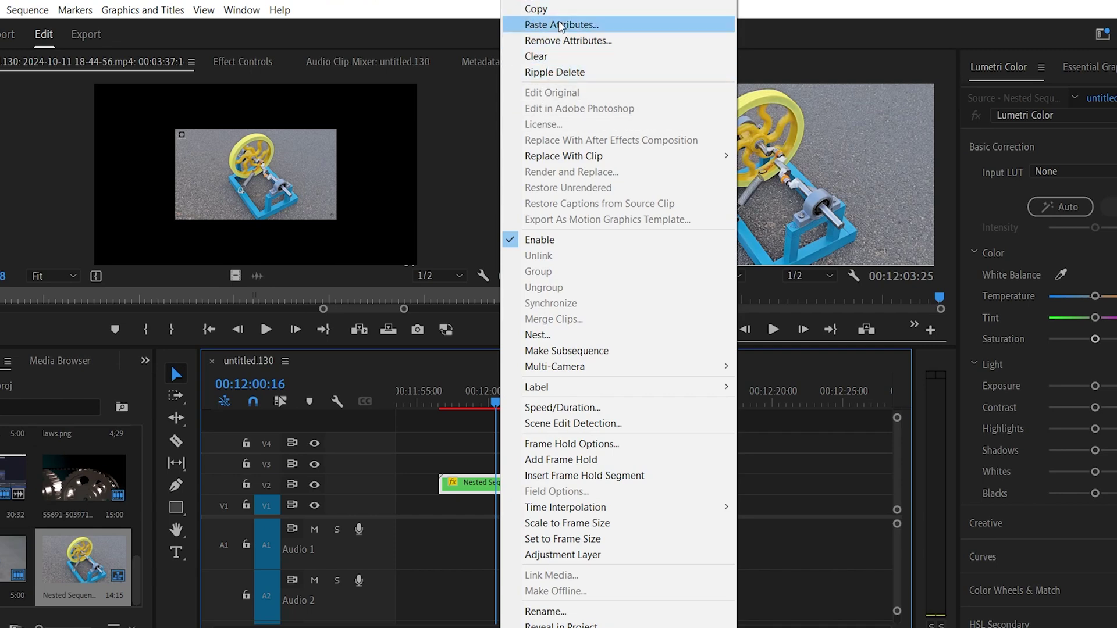
left_click(555, 410)
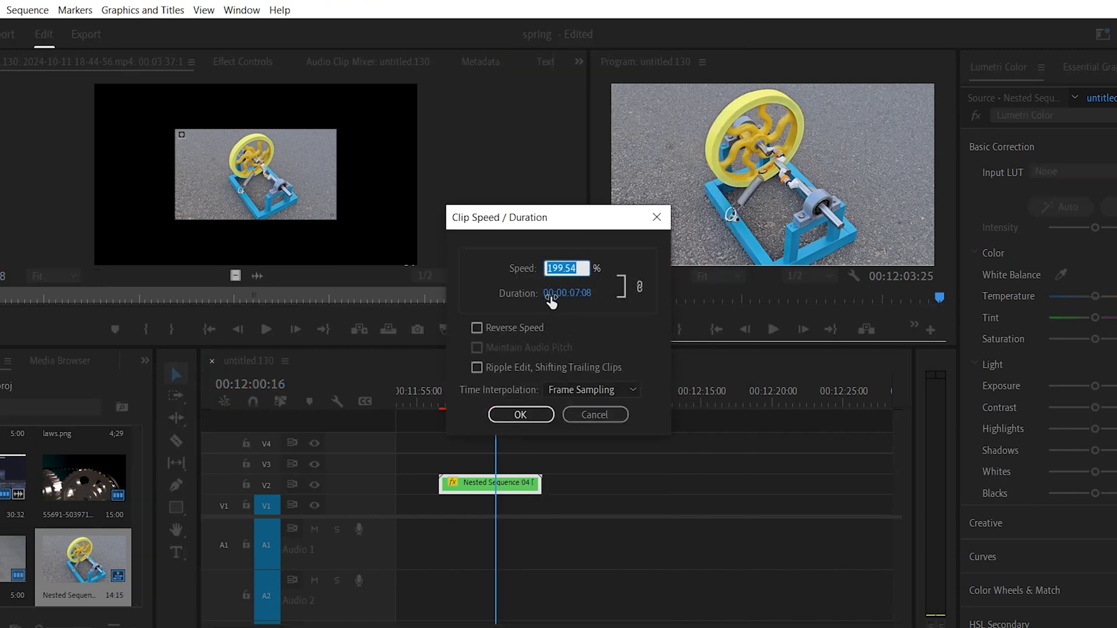
key("Return")
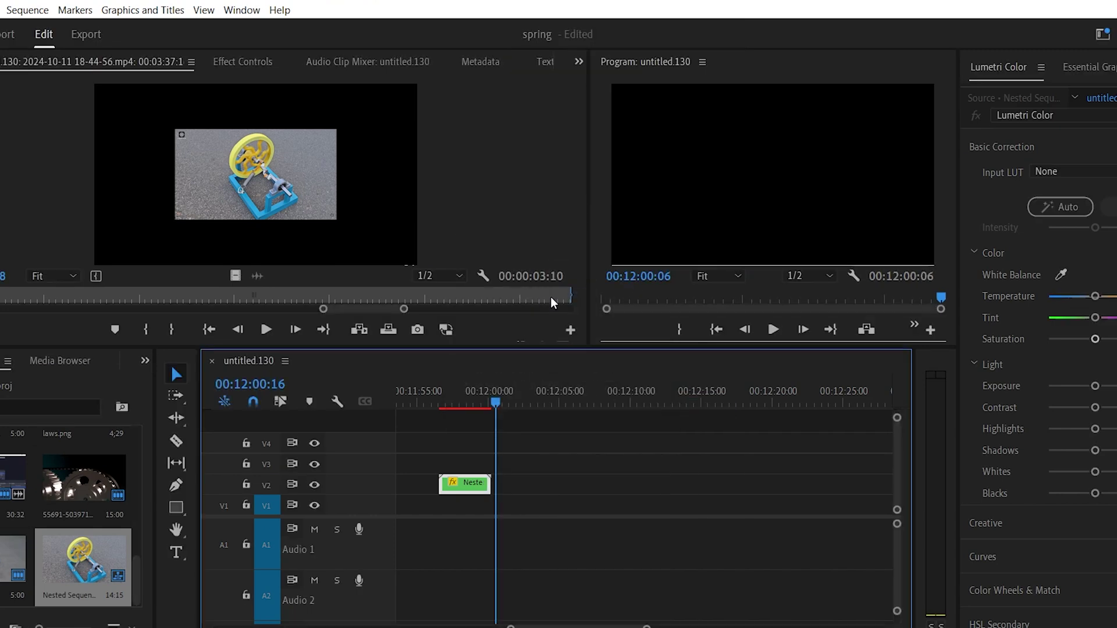
left_click(441, 394)
key("space")
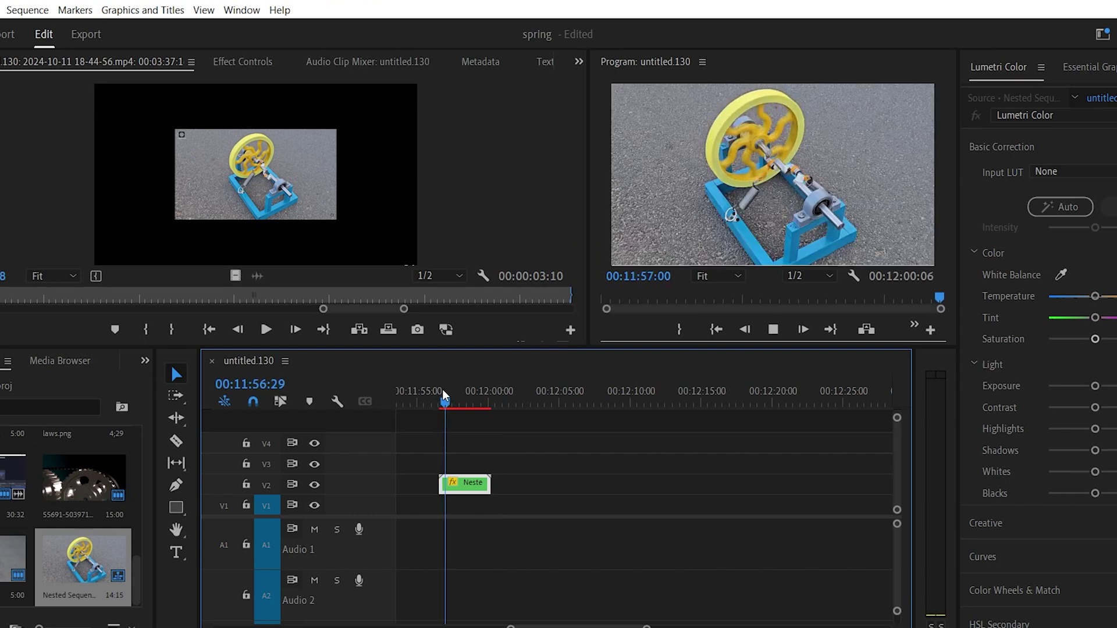